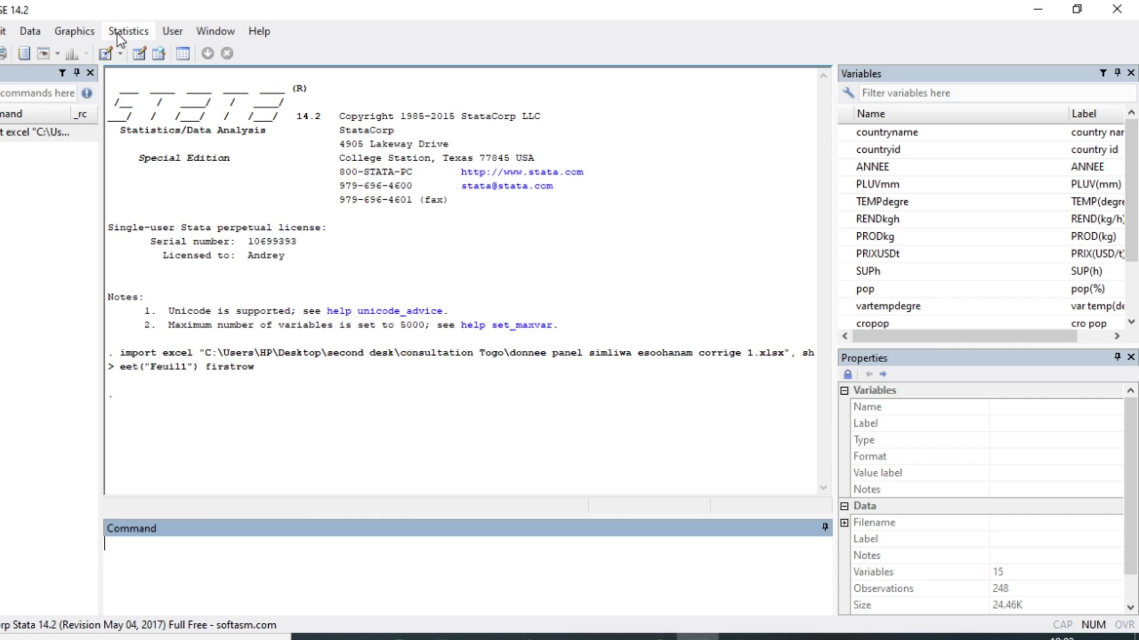
Declare the data as panel with countryid as panel identifier and ANNEE as time variable
click(117, 33)
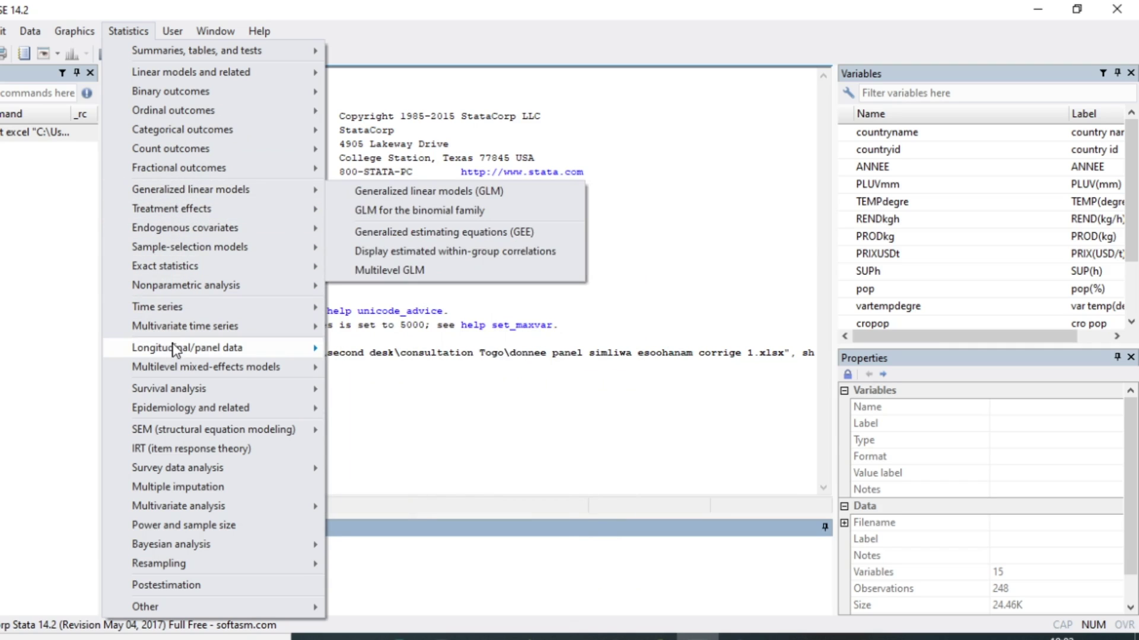
mouse_move(188, 348)
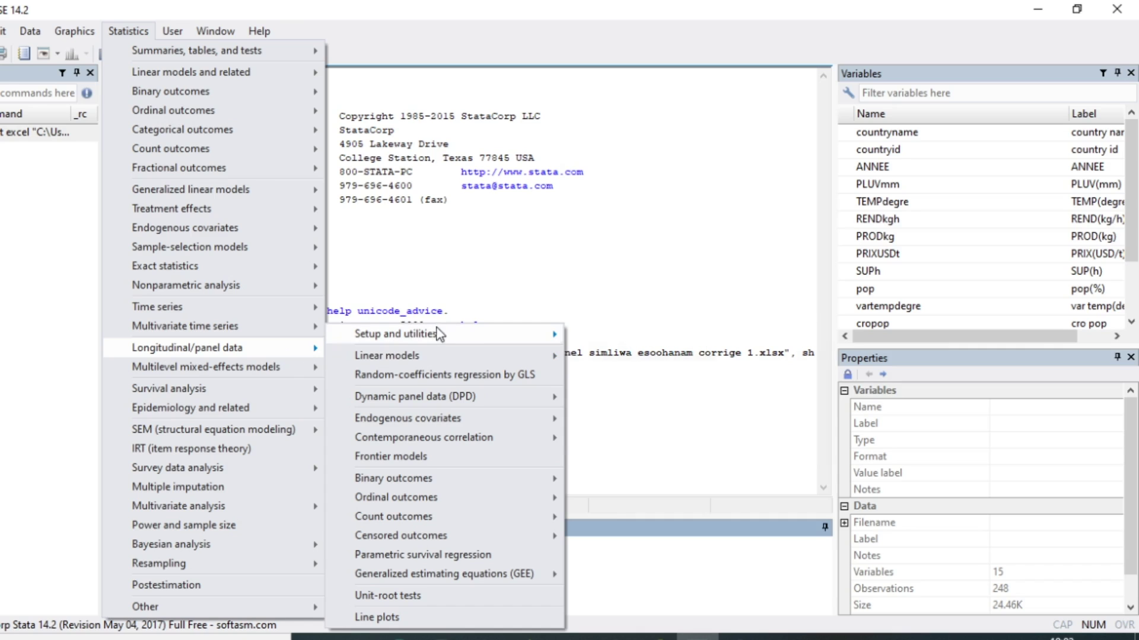
mouse_move(396, 334)
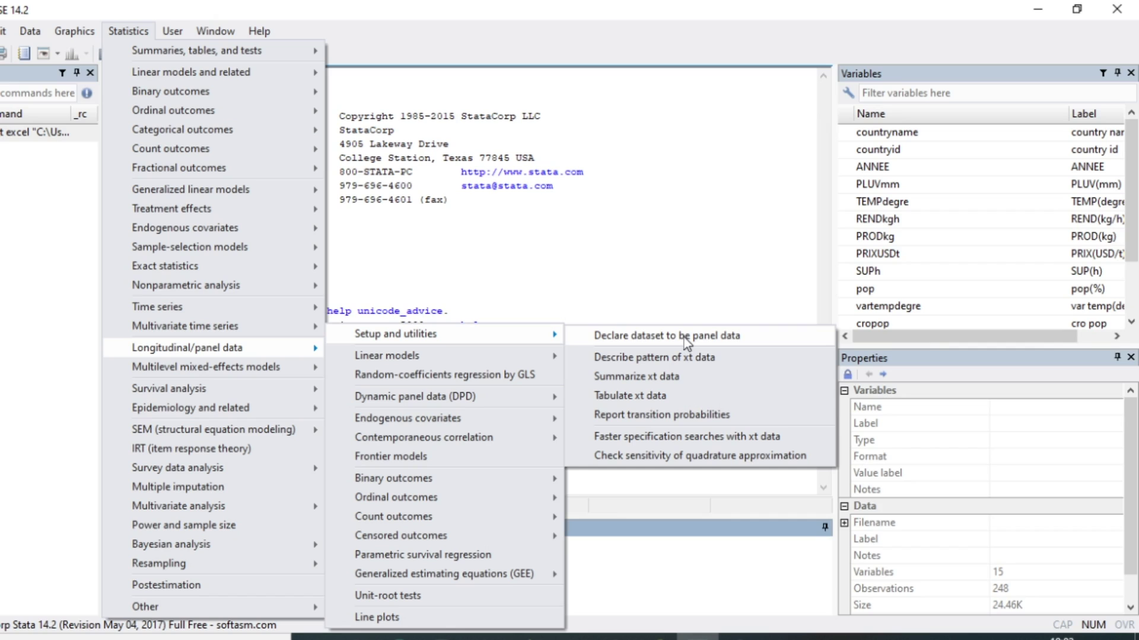
click(725, 338)
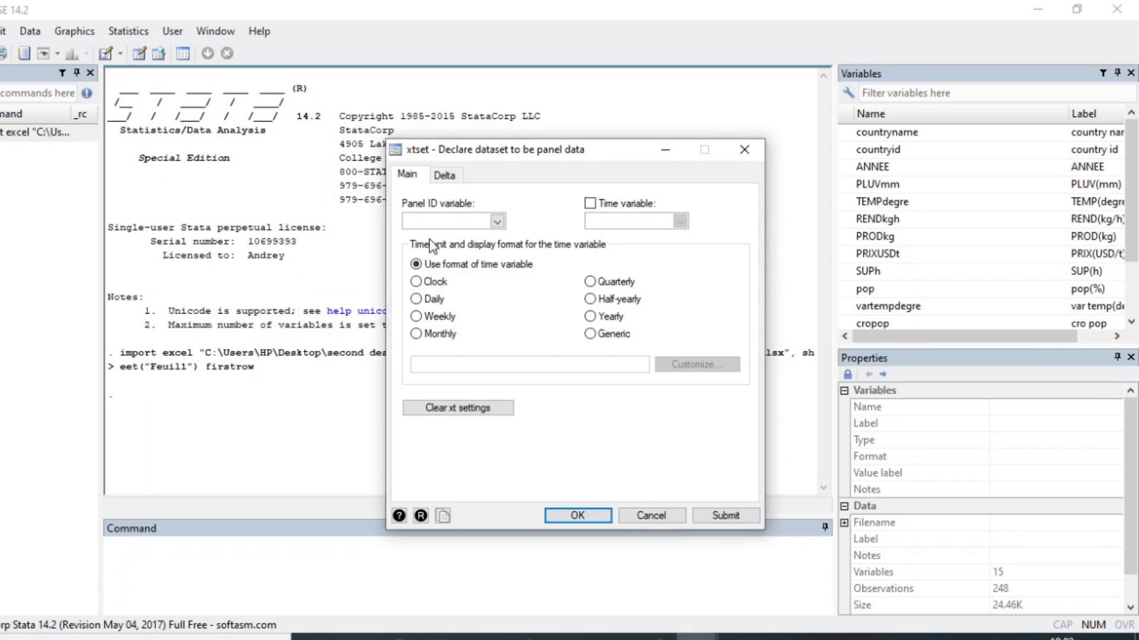
click(497, 222)
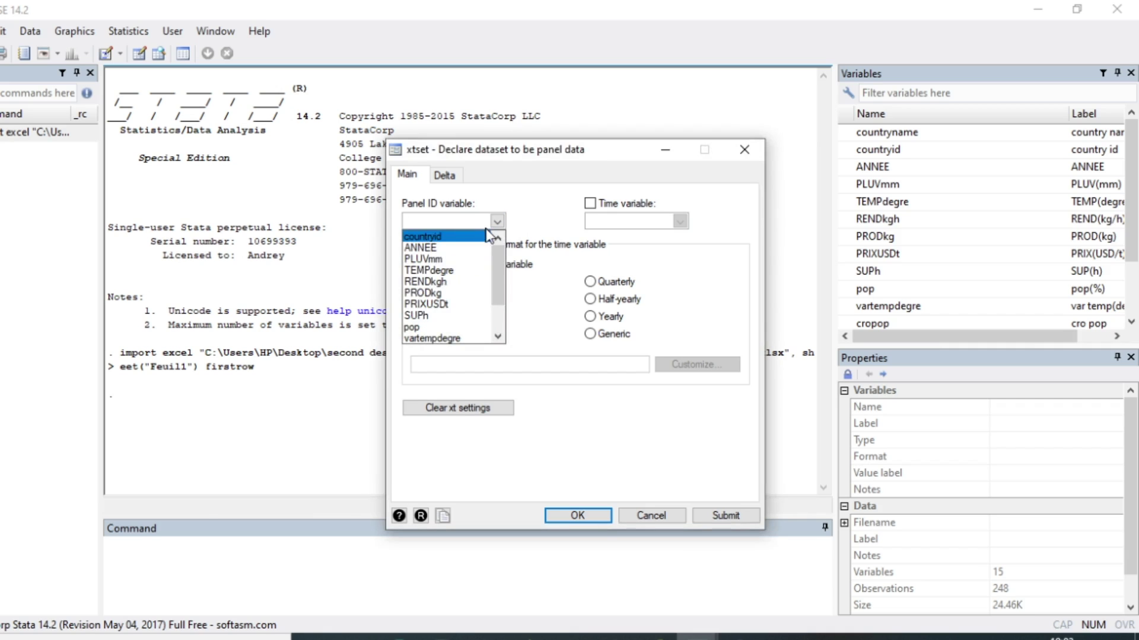
click(430, 237)
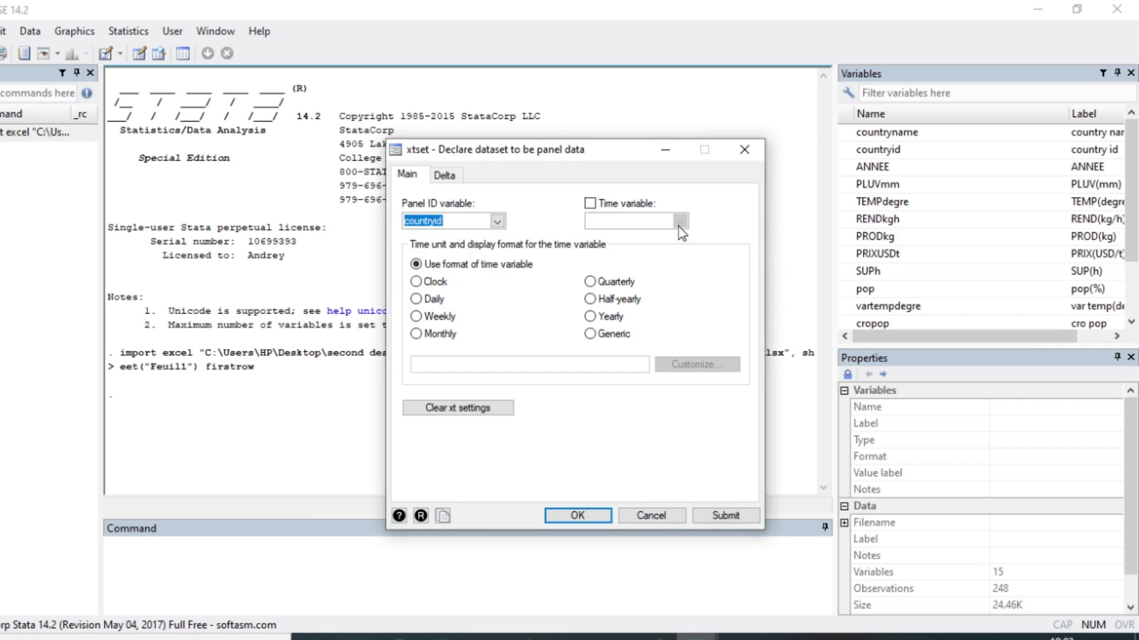
click(591, 203)
click(679, 220)
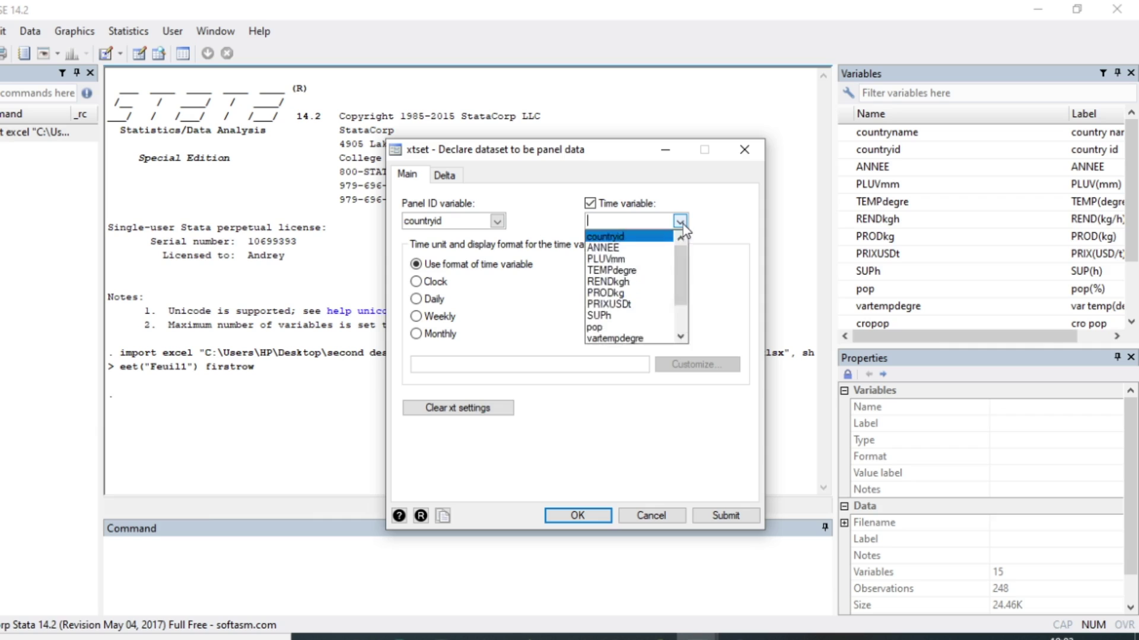
click(607, 248)
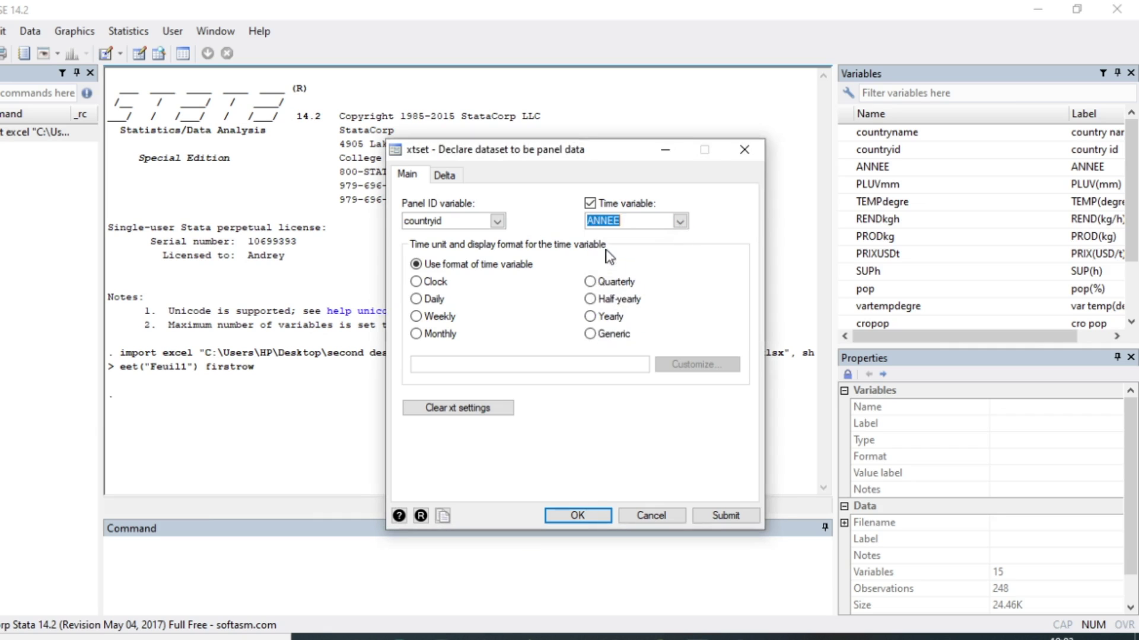
click(584, 515)
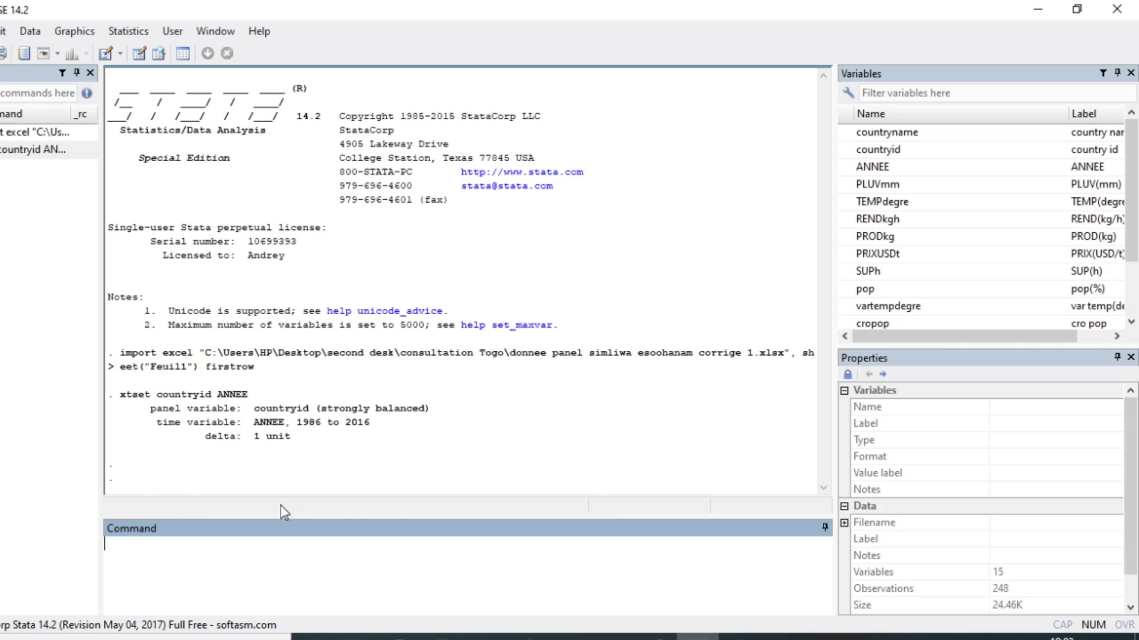
Open the panel unit-root tests dialog and keep Levin-Lin-Chu selected
click(127, 32)
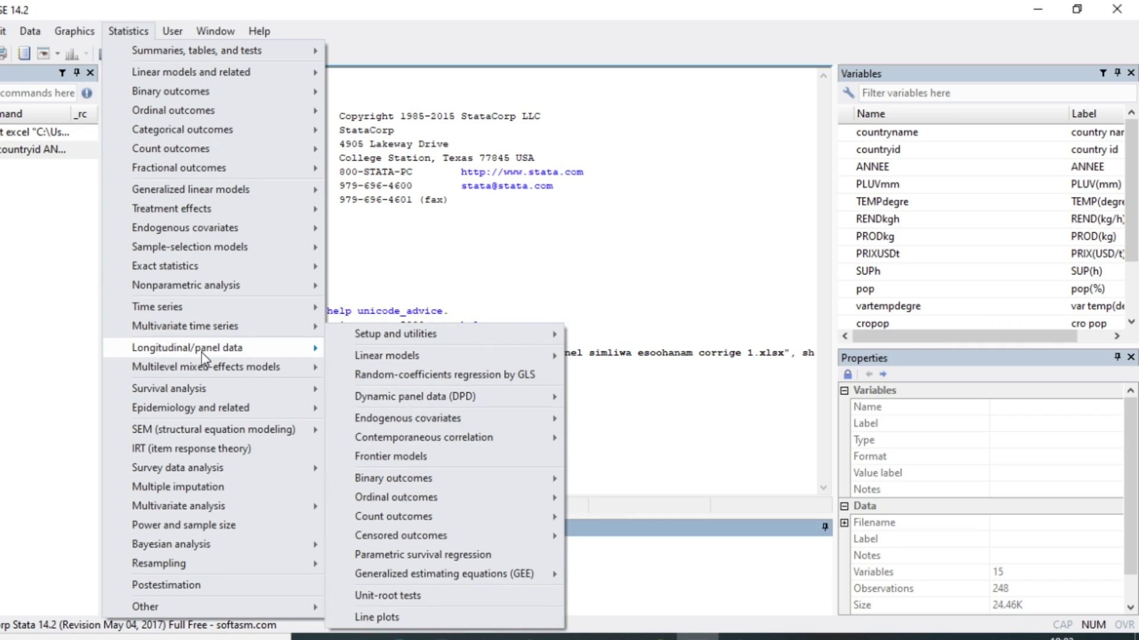
click(422, 598)
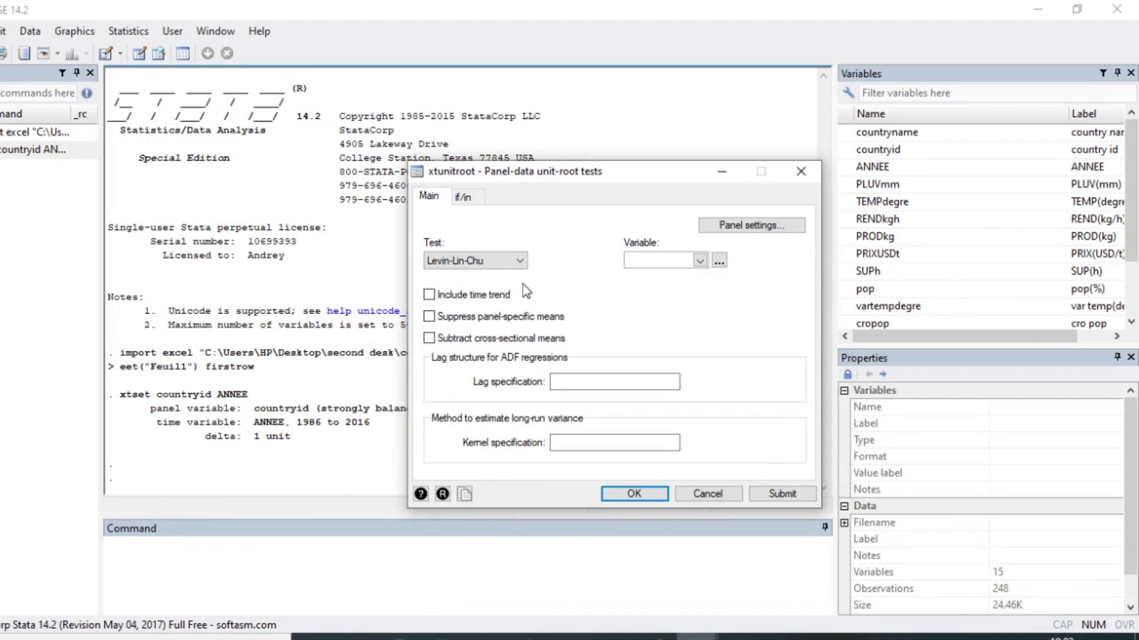
click(521, 263)
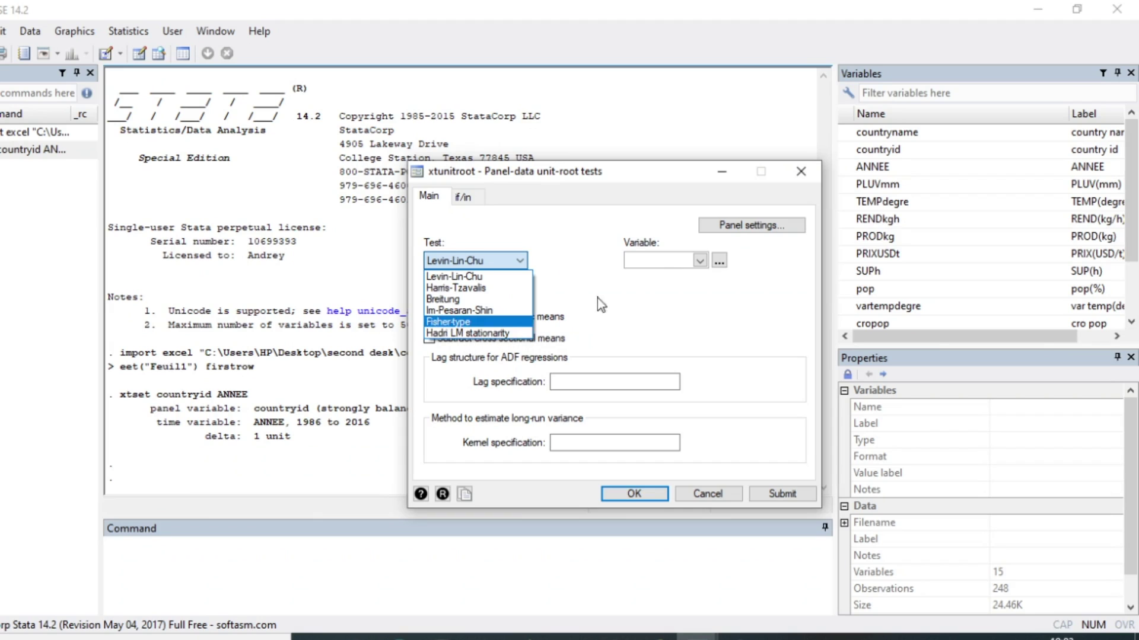
click(541, 220)
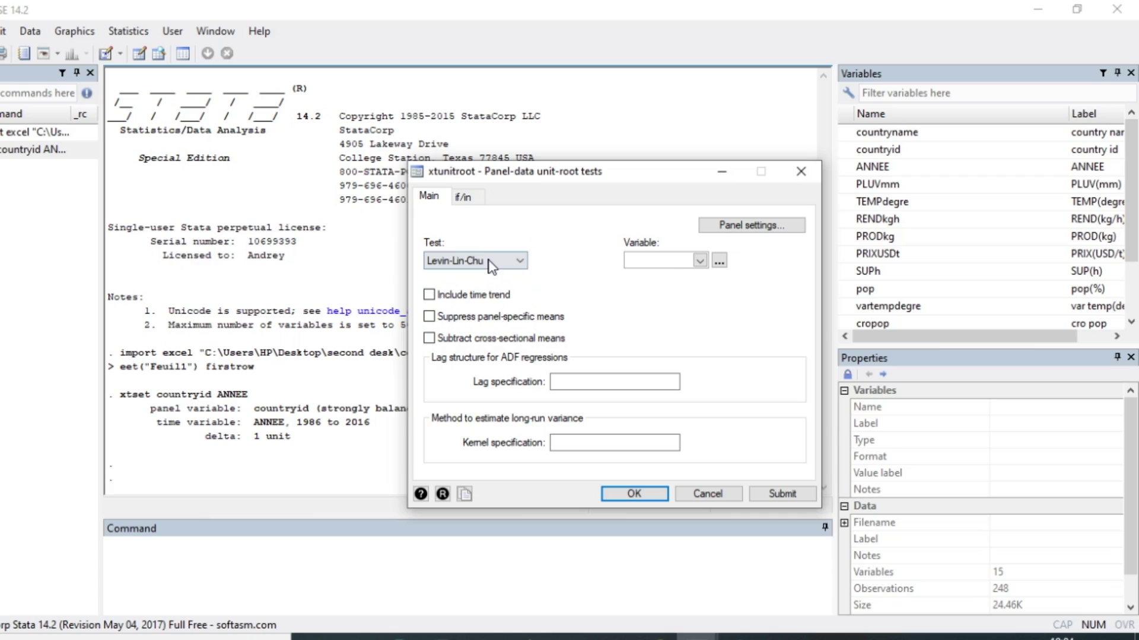
Choose PLUVmm as the test variable and leave the time trend unchecked
click(700, 261)
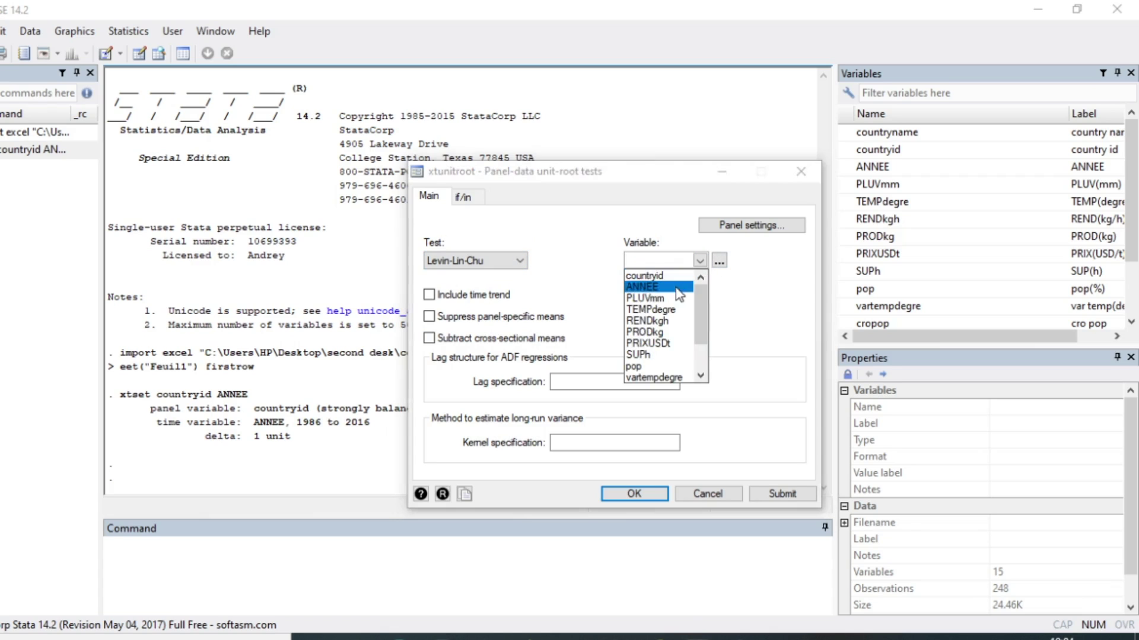
click(643, 299)
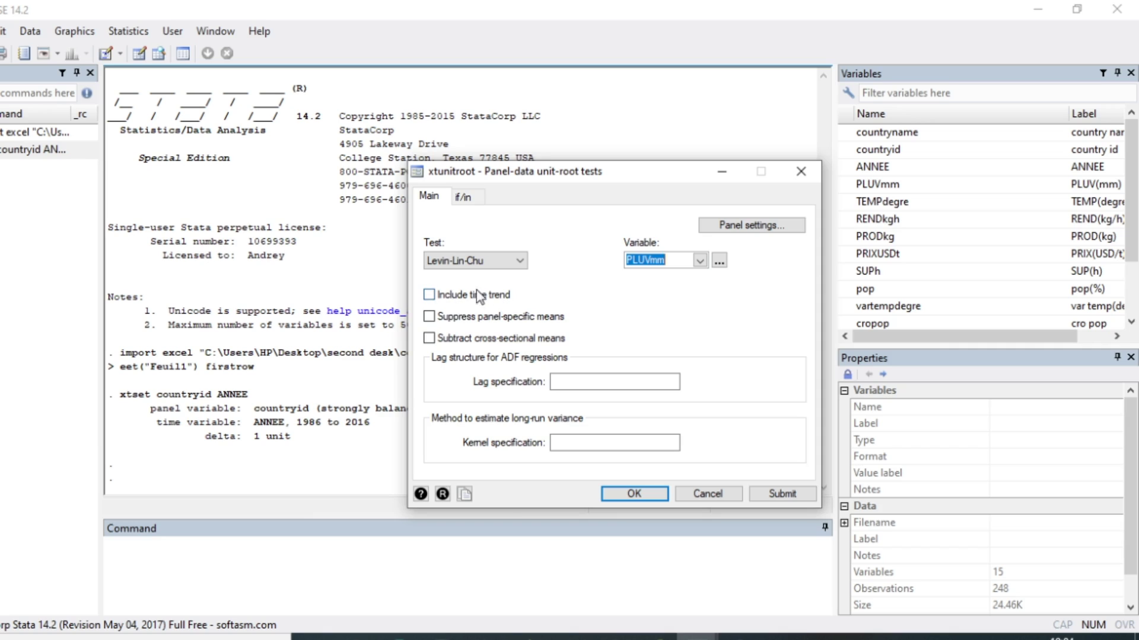
click(433, 297)
click(430, 295)
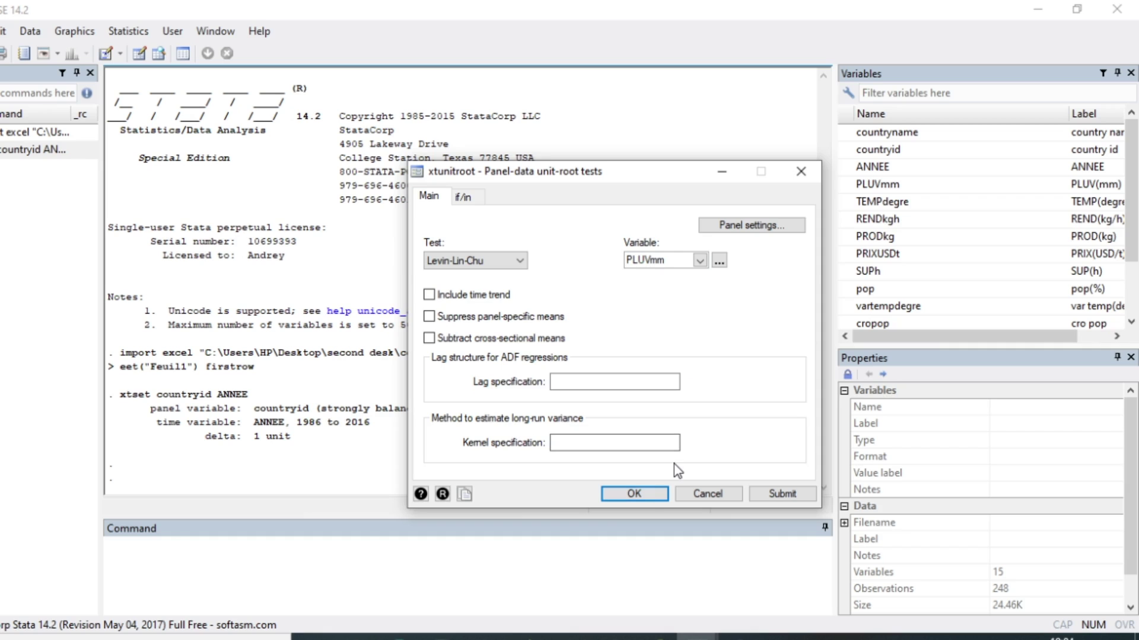
Run the Levin-Lin-Chu test on PLUVmm (adjusted t* -7.6986, p-value 0.0000)
click(635, 492)
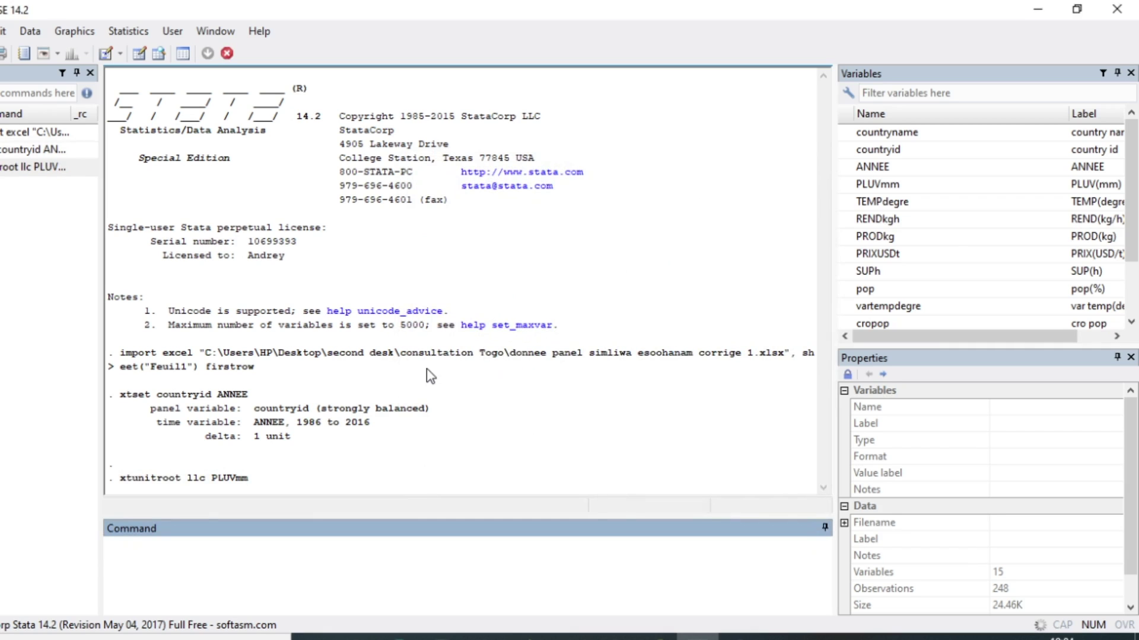